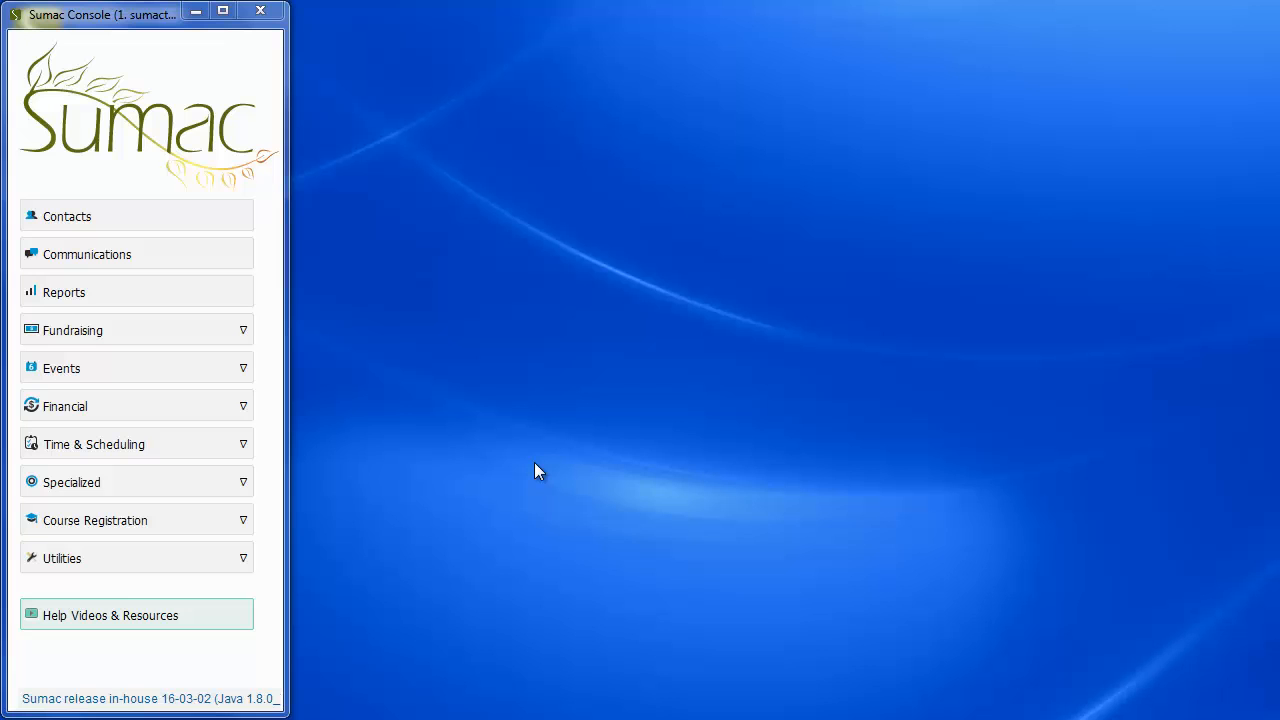
Step: Open the Sold Tickets report in Ticket Orders for Hamlet on 2016-06-05 at 7pm, without the buyers' preferred addresses
left_click(236, 369)
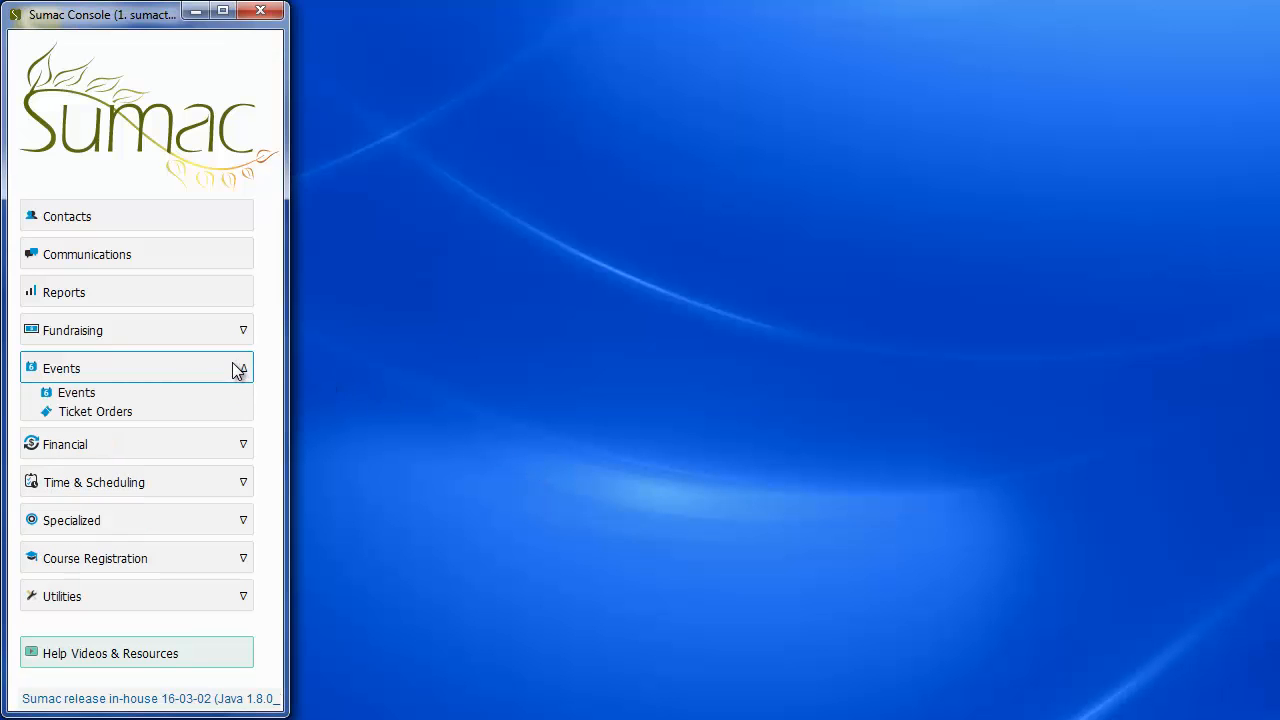
left_click(227, 413)
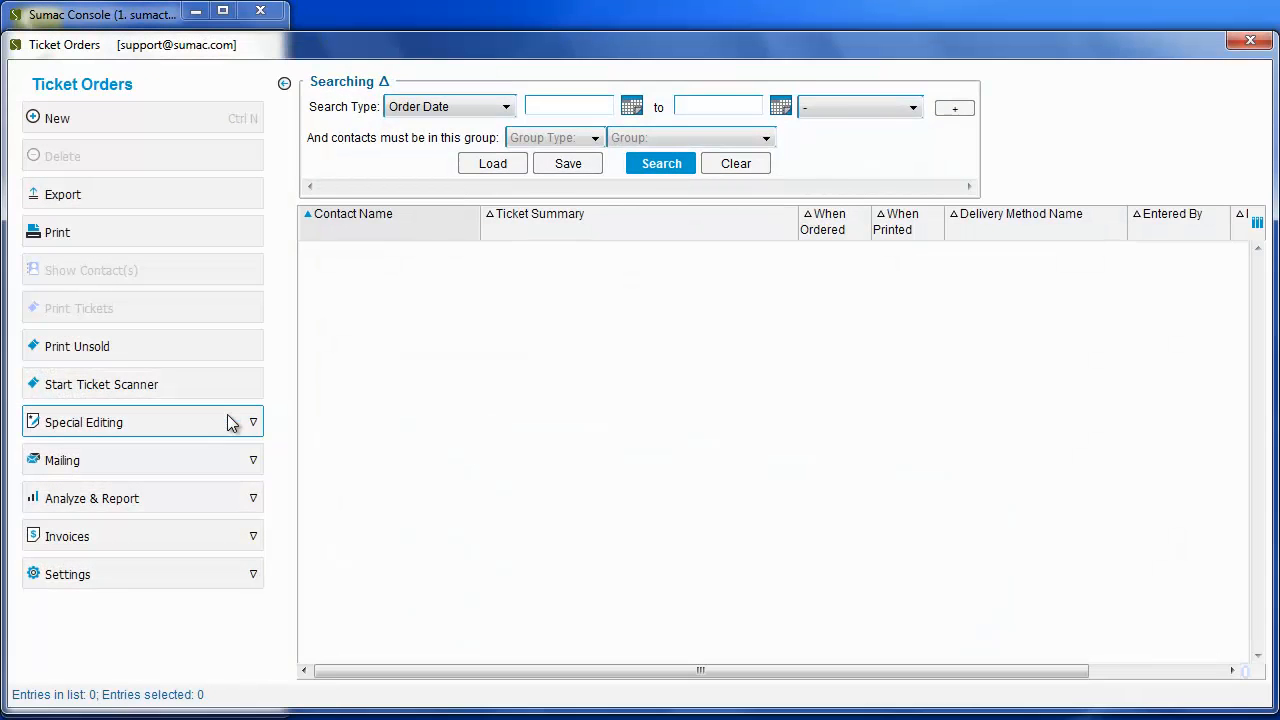
left_click(241, 505)
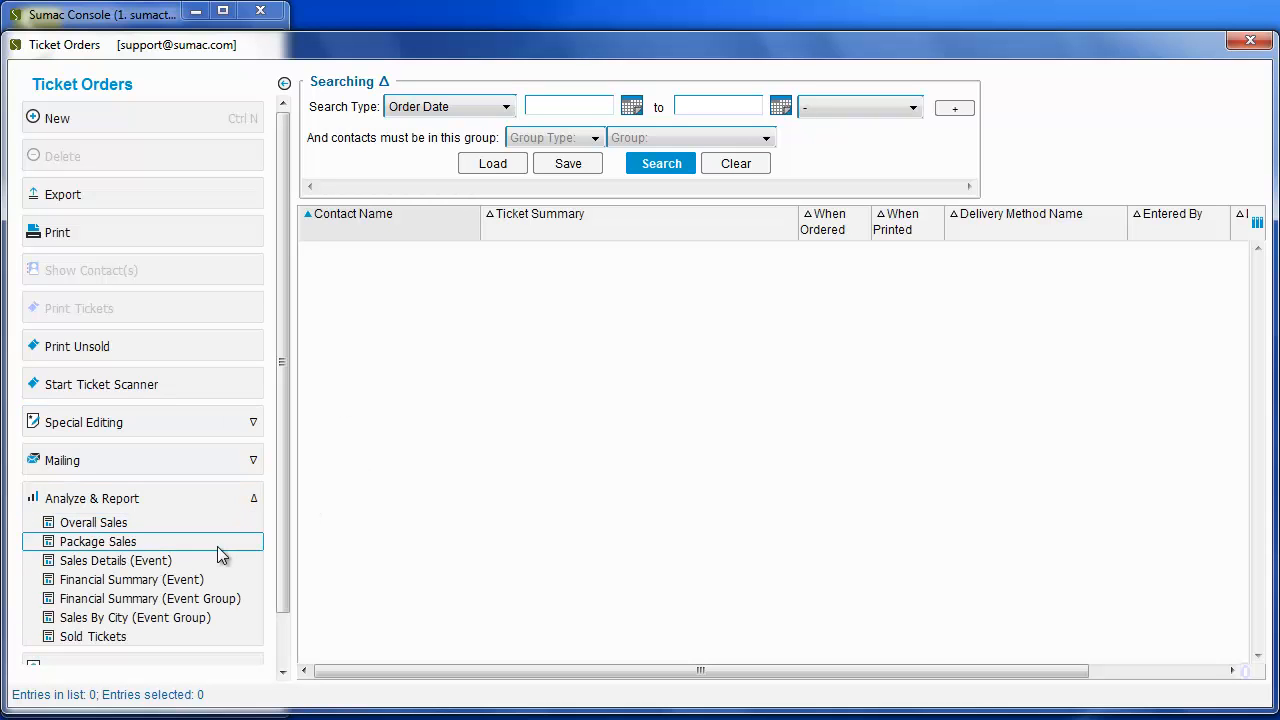
left_click(182, 633)
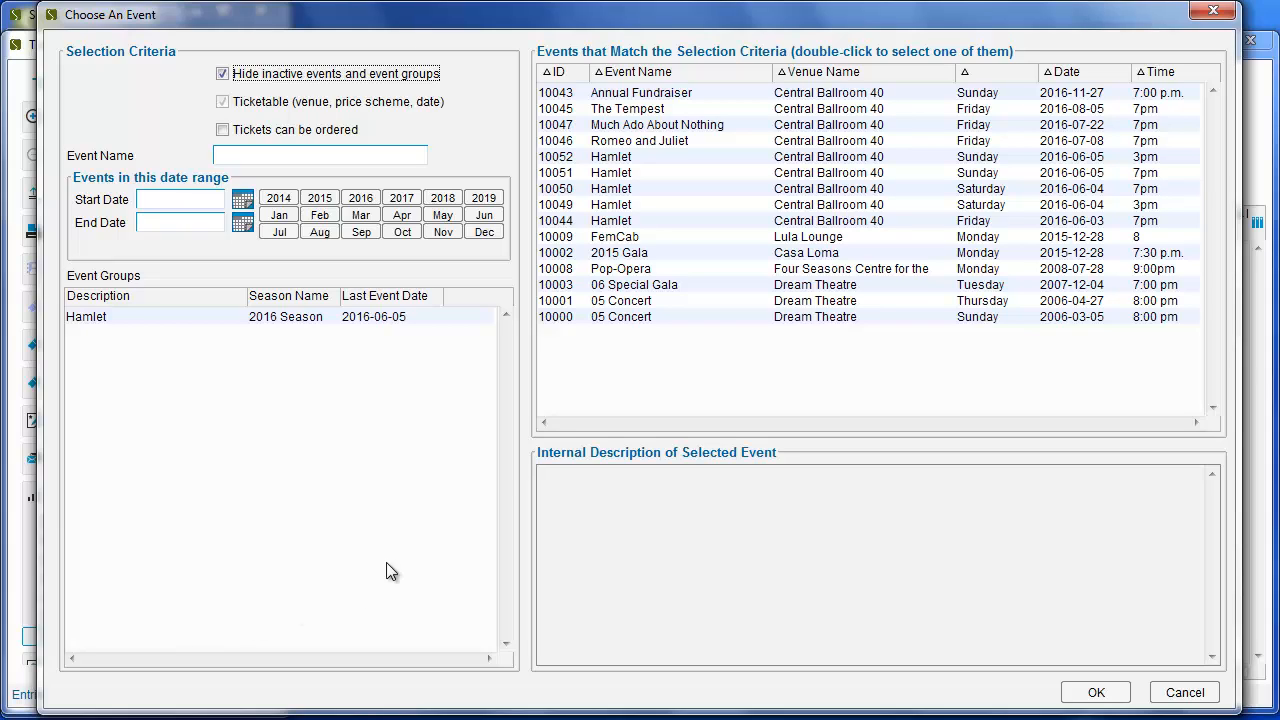
left_click(647, 172)
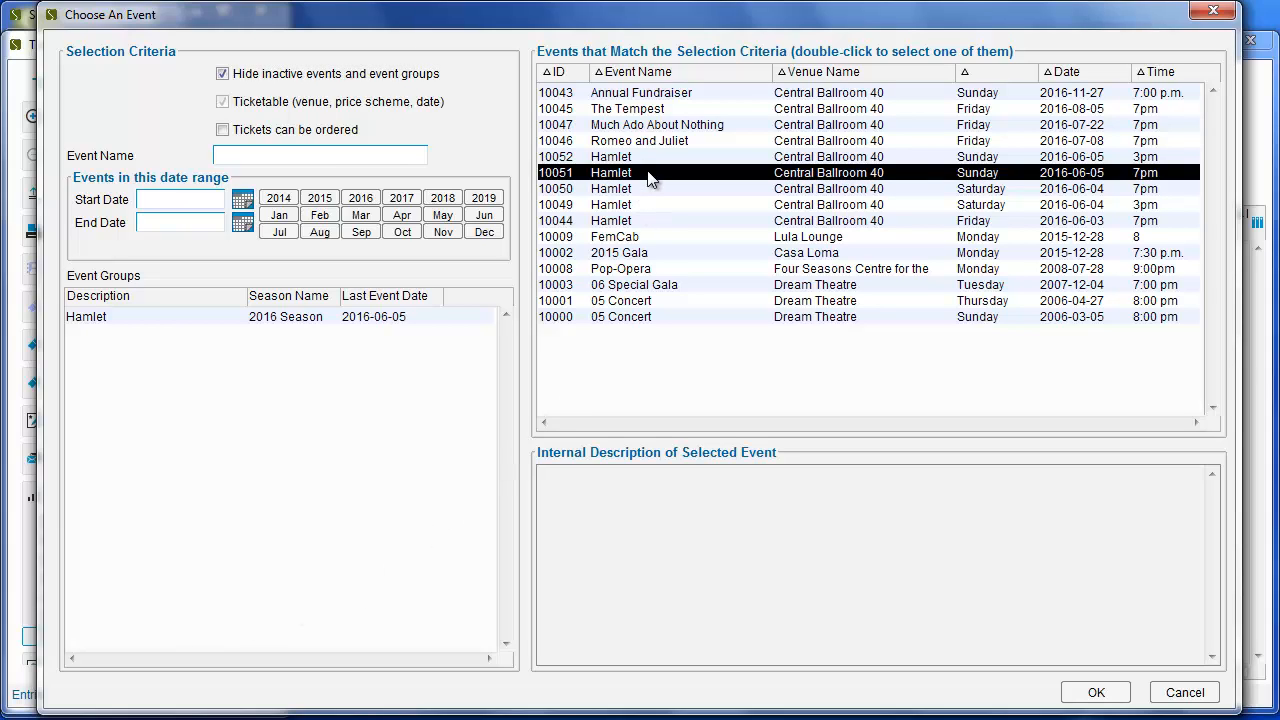
left_click(1096, 692)
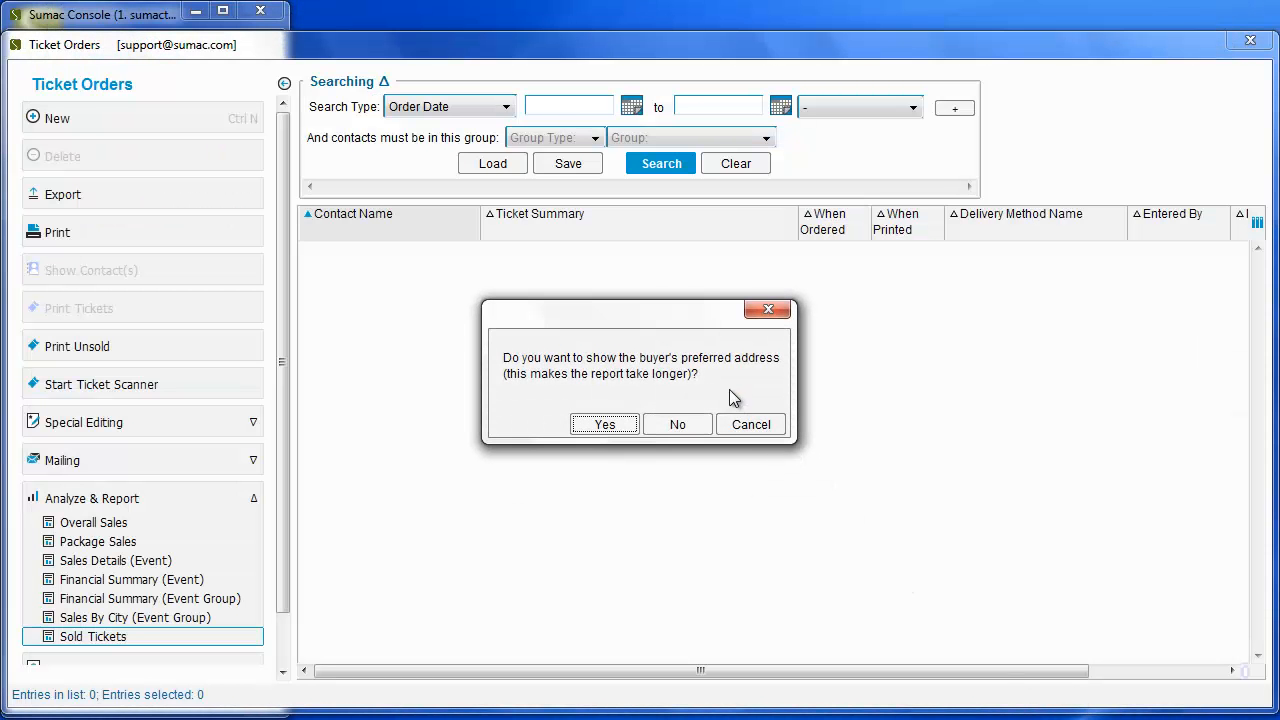
left_click(678, 425)
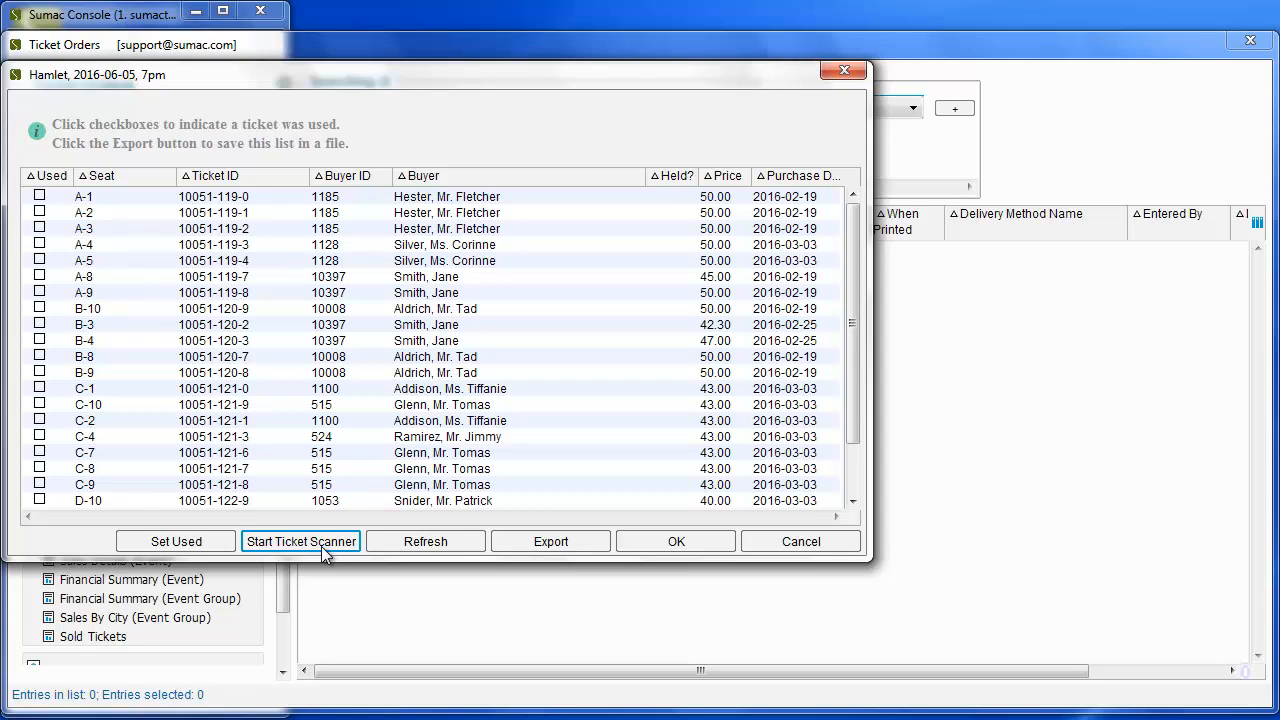
Step: Mark the tickets for seats A-1 to A-5, A-8, A-9, B-3, B-4, C-1 and C-10 individually as used
left_click(39, 196)
left_click(39, 212)
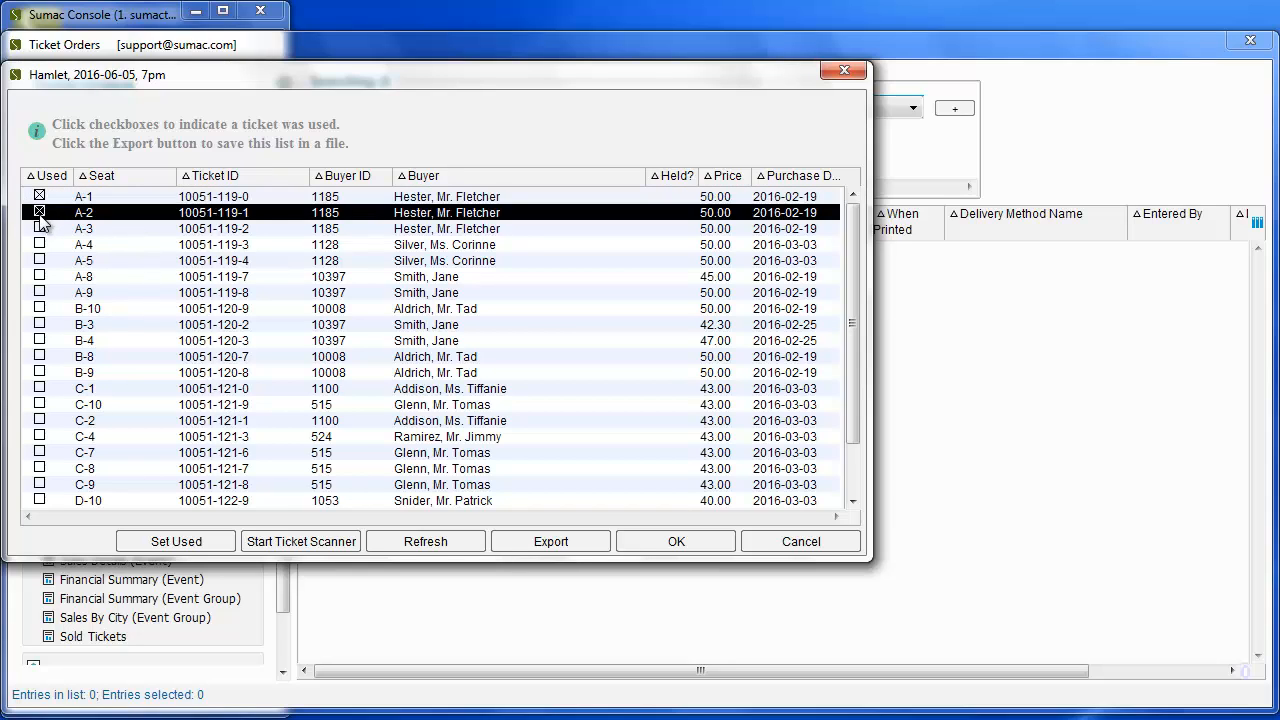
left_click(39, 228)
left_click(39, 244)
left_click(39, 260)
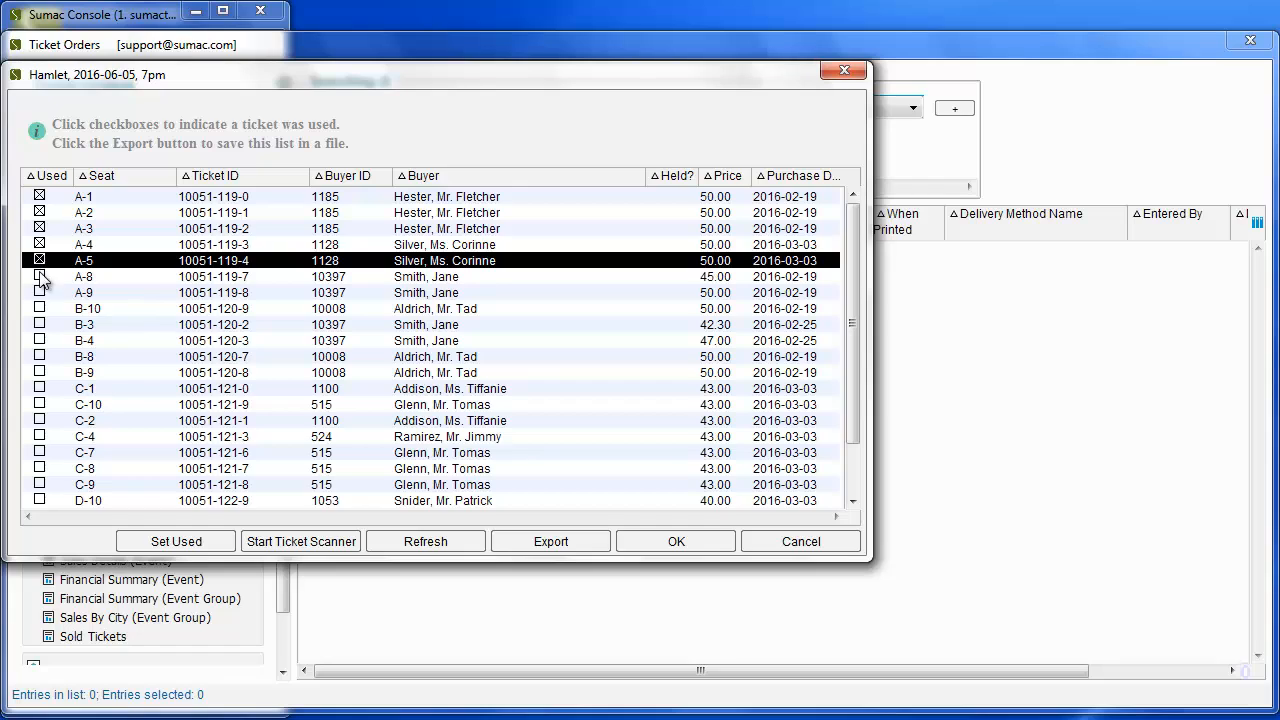
left_click(39, 276)
left_click(39, 292)
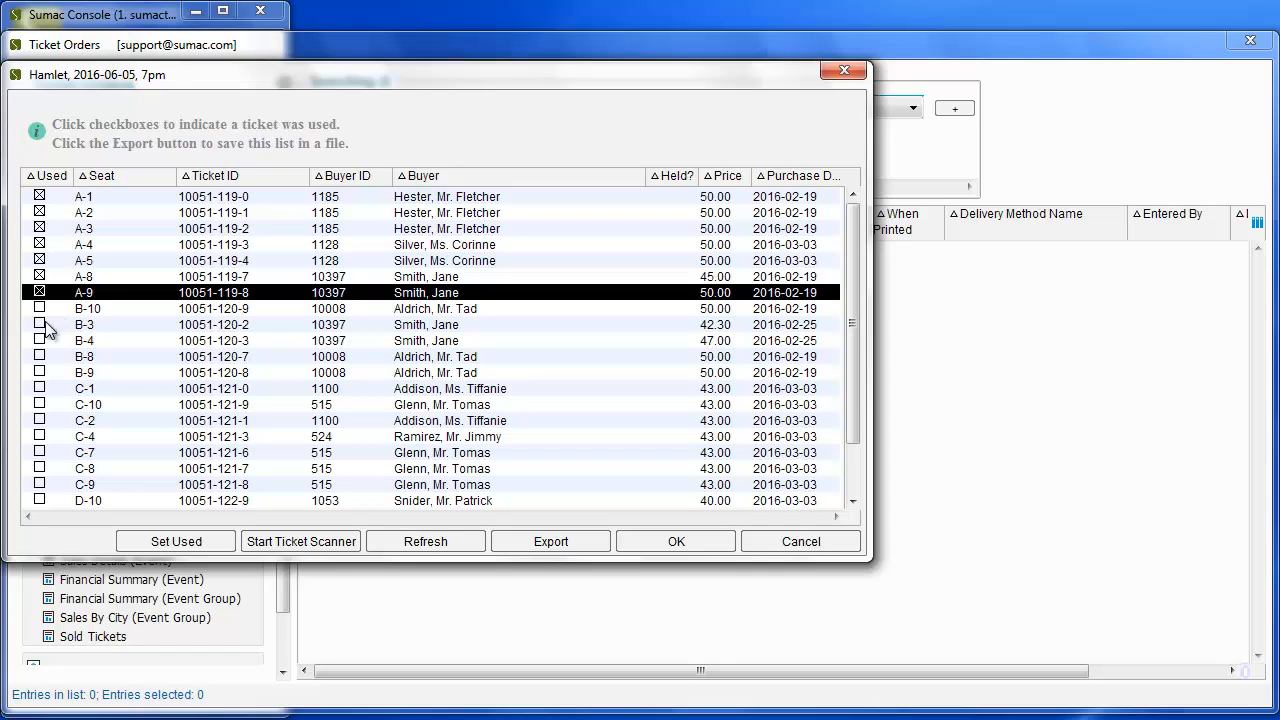
left_click(40, 325)
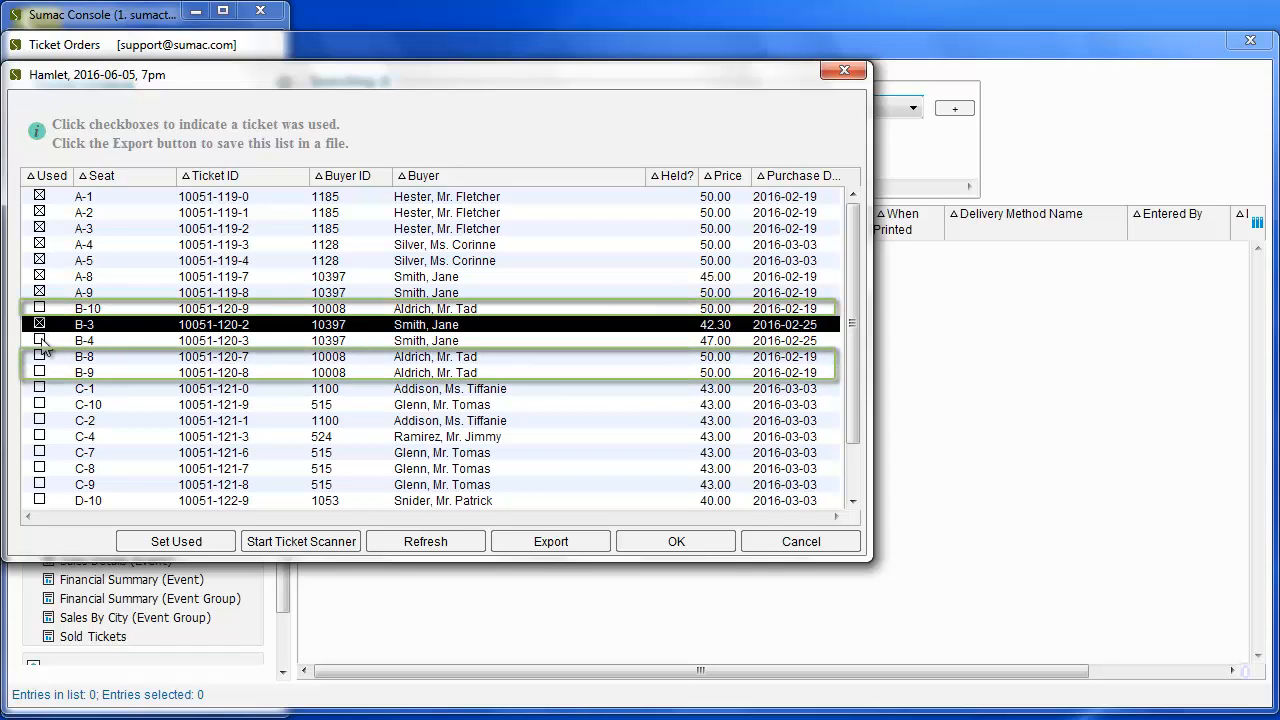
left_click(40, 340)
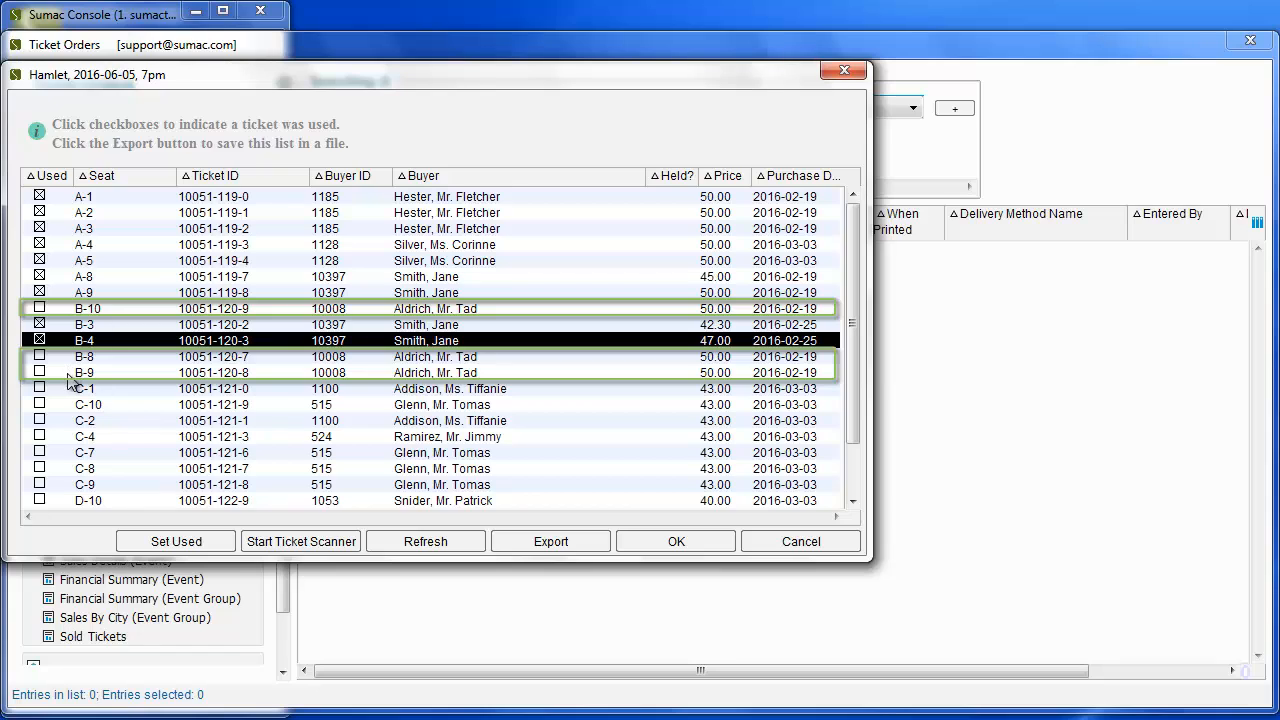
left_click(40, 388)
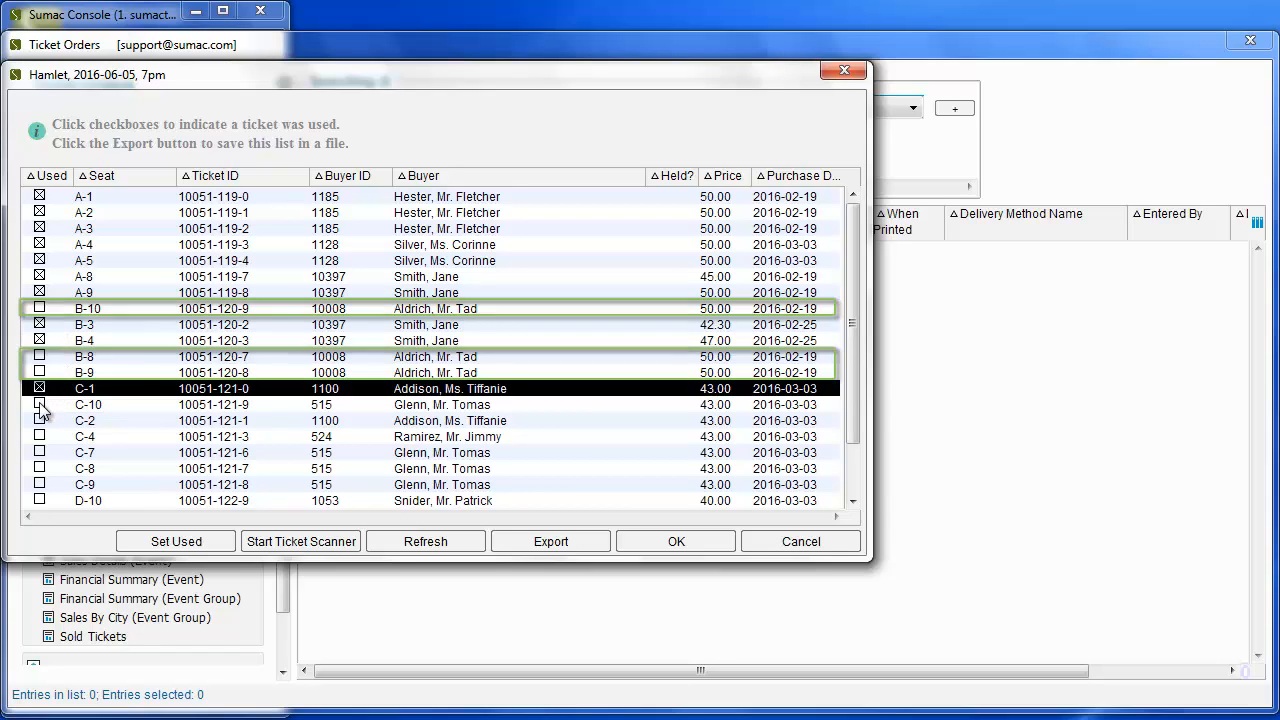
left_click(40, 404)
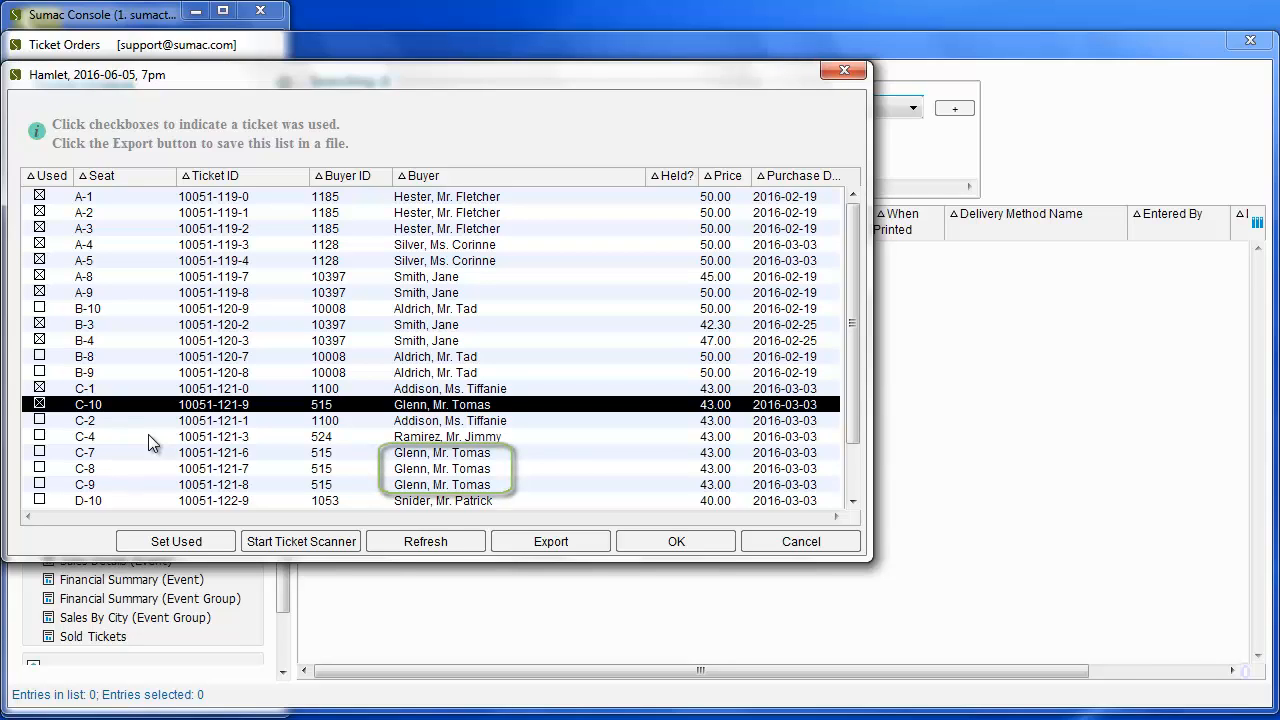
Step: Select the tickets for seats C-7, C-8 and C-9 together and set them all as used
left_click(370, 453)
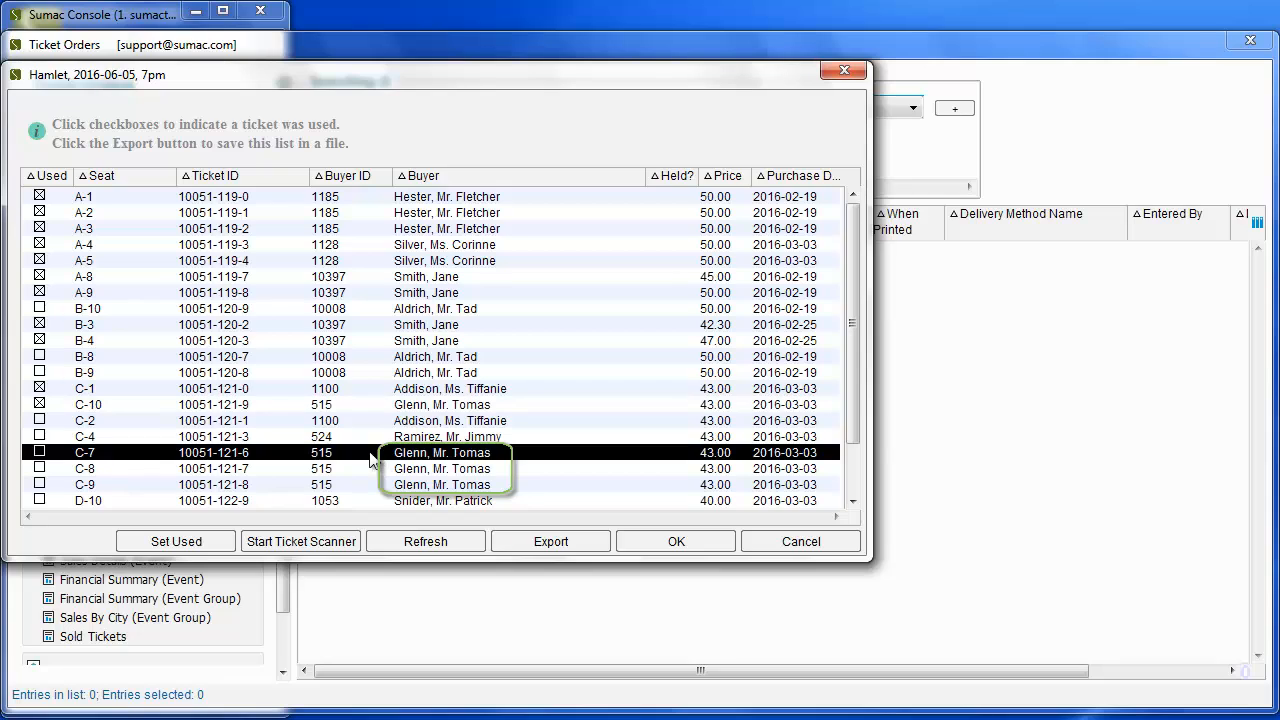
left_click(366, 487, "shift")
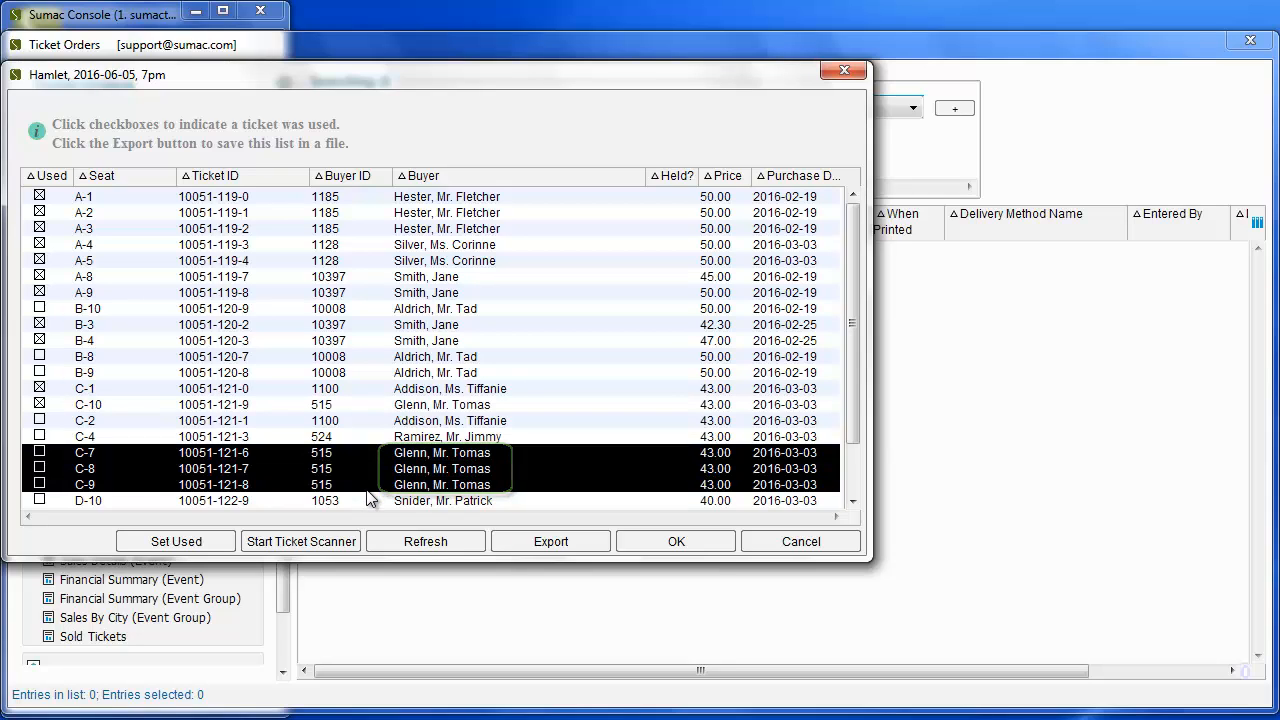
left_click(226, 541)
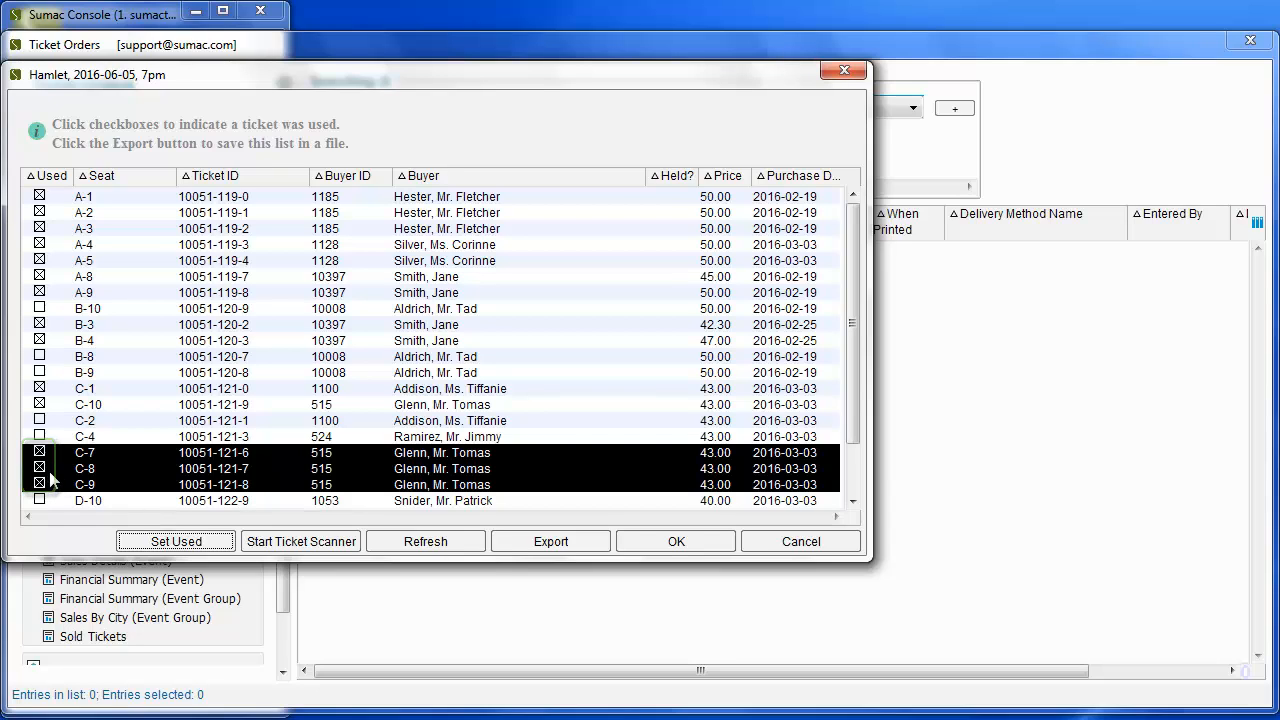
Step: Mark the tickets for seats D-10, D-4, D-5 and D-6 as used and accept the sold tickets list
scroll(50, 478, "down", 1)
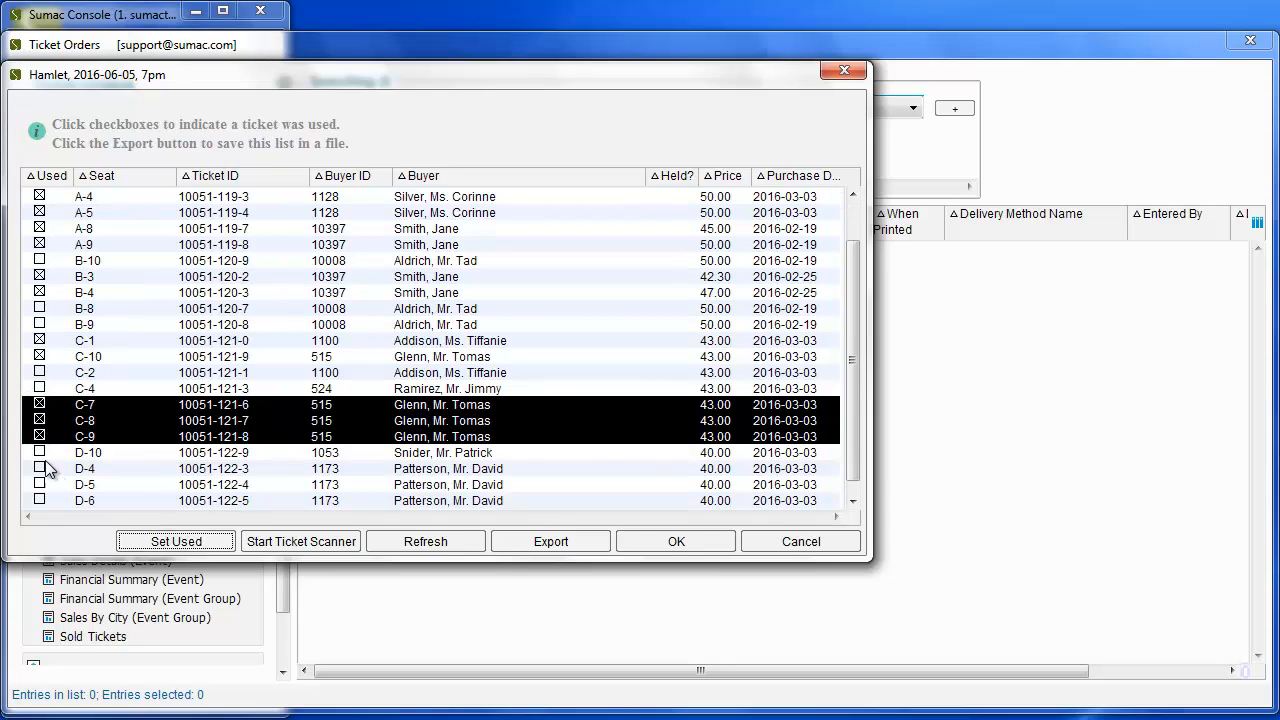
left_click(40, 453)
left_click(40, 469)
left_click(40, 485)
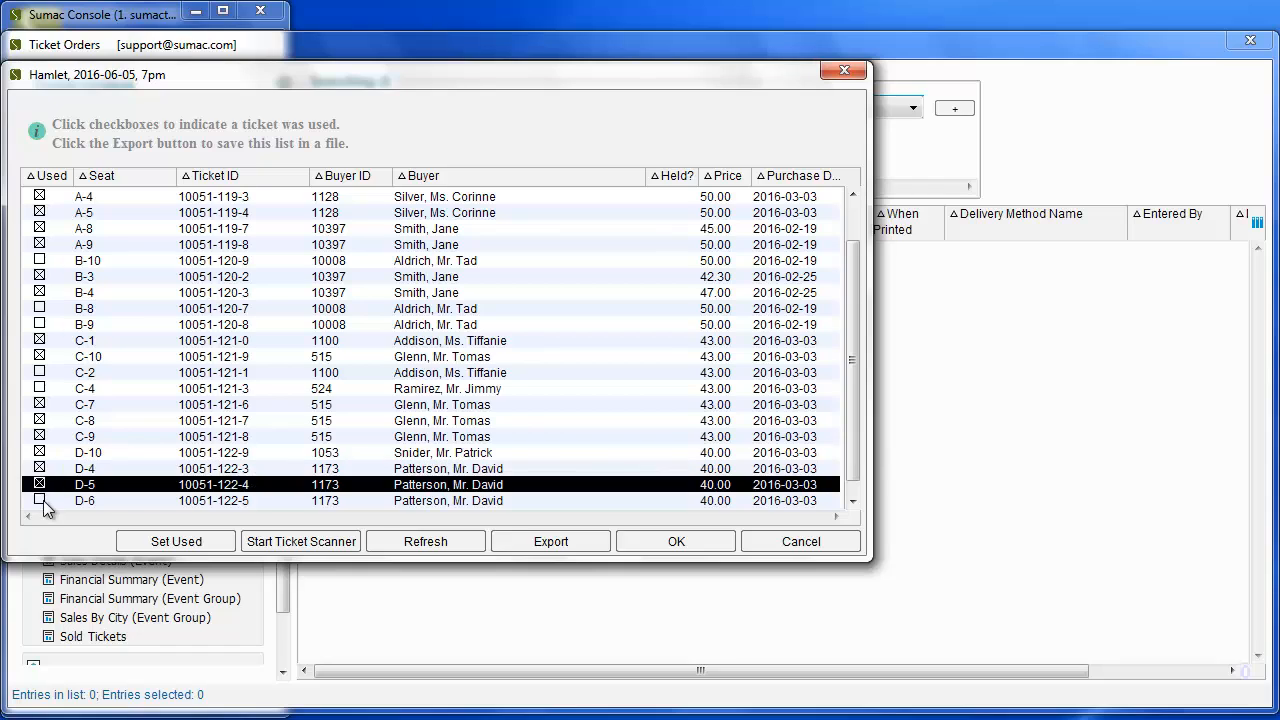
left_click(40, 500)
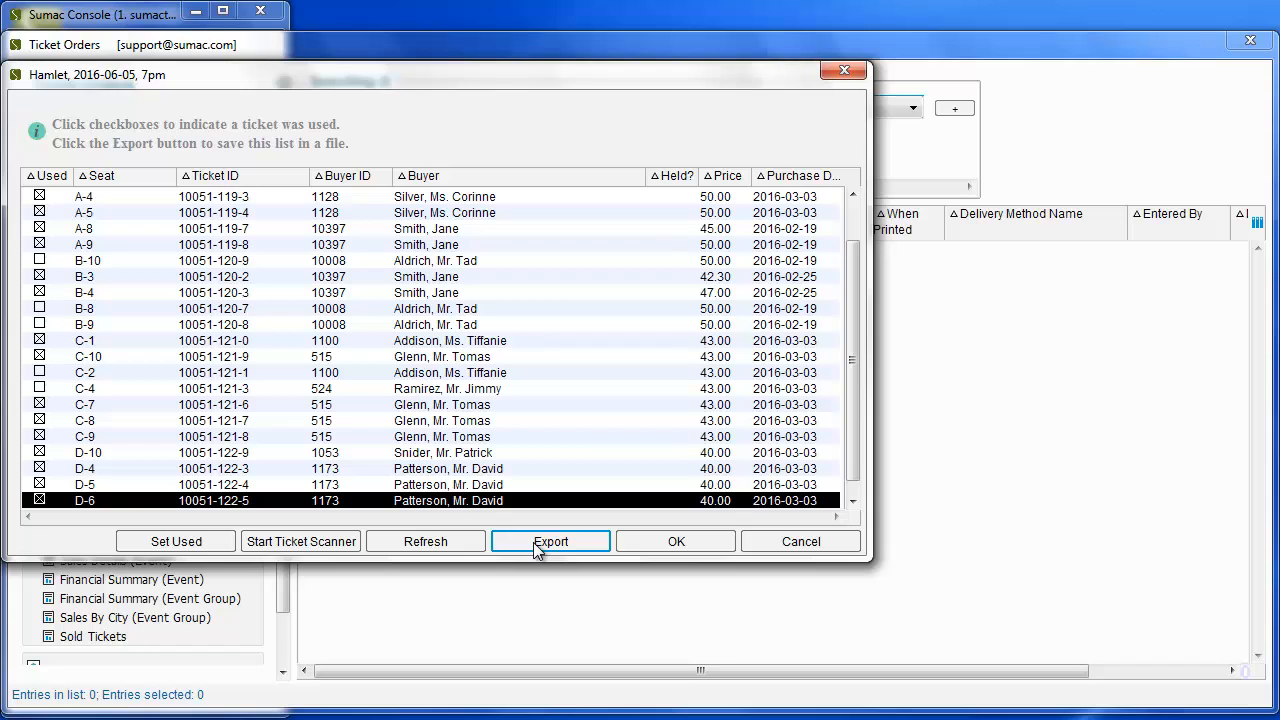
left_click(676, 541)
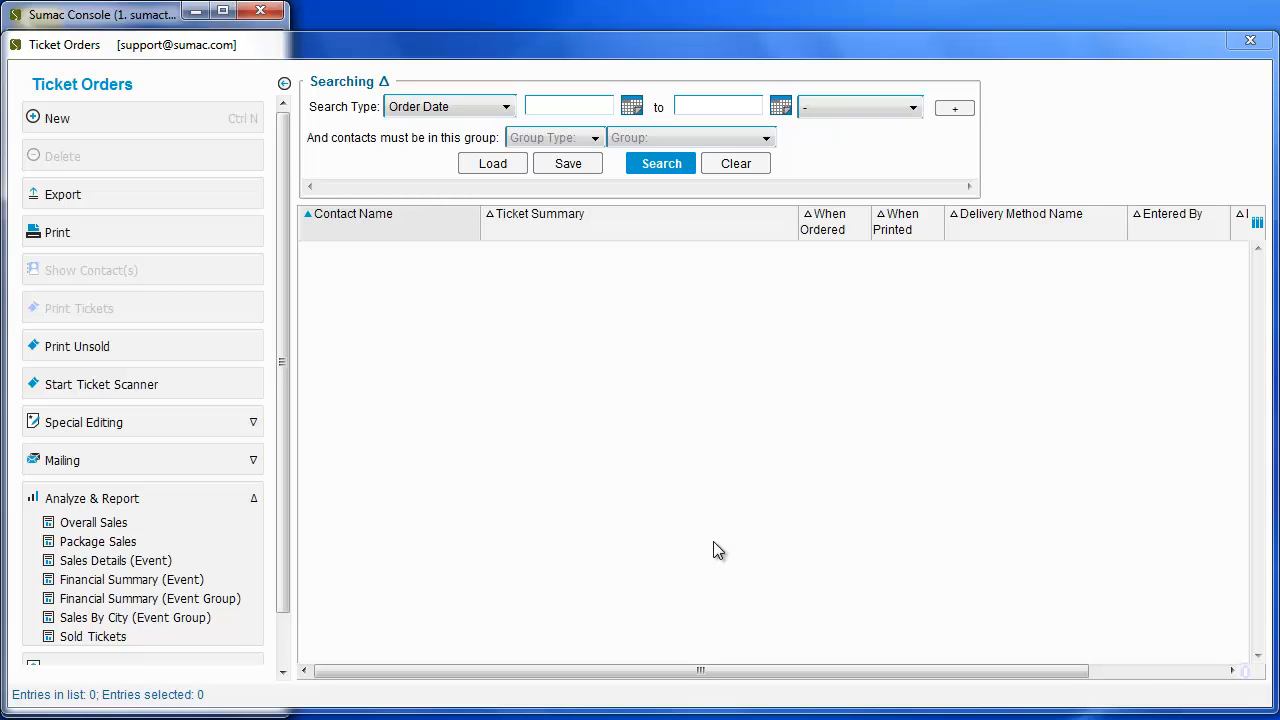
Step: Start converting tickets to communications for Hamlet on 2016-06-05 at 7pm, covering only the orders for tickets that were used
left_click(254, 424)
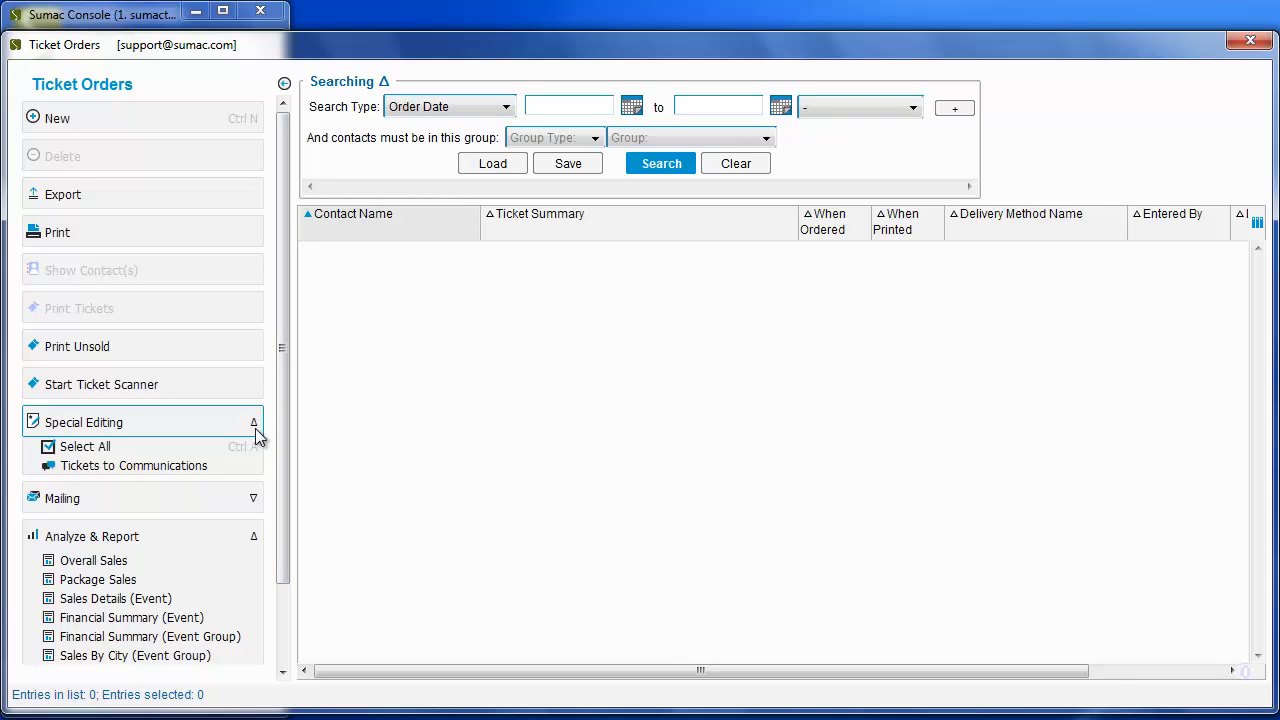
left_click(246, 467)
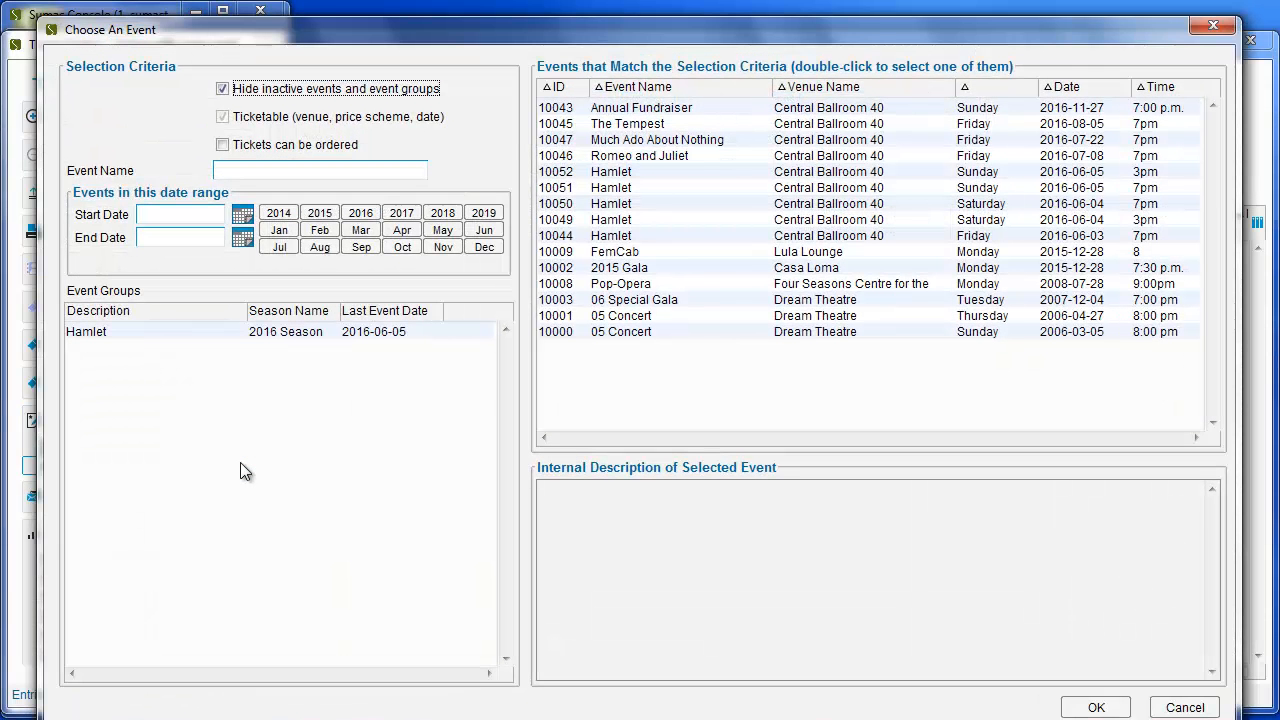
left_click(673, 186)
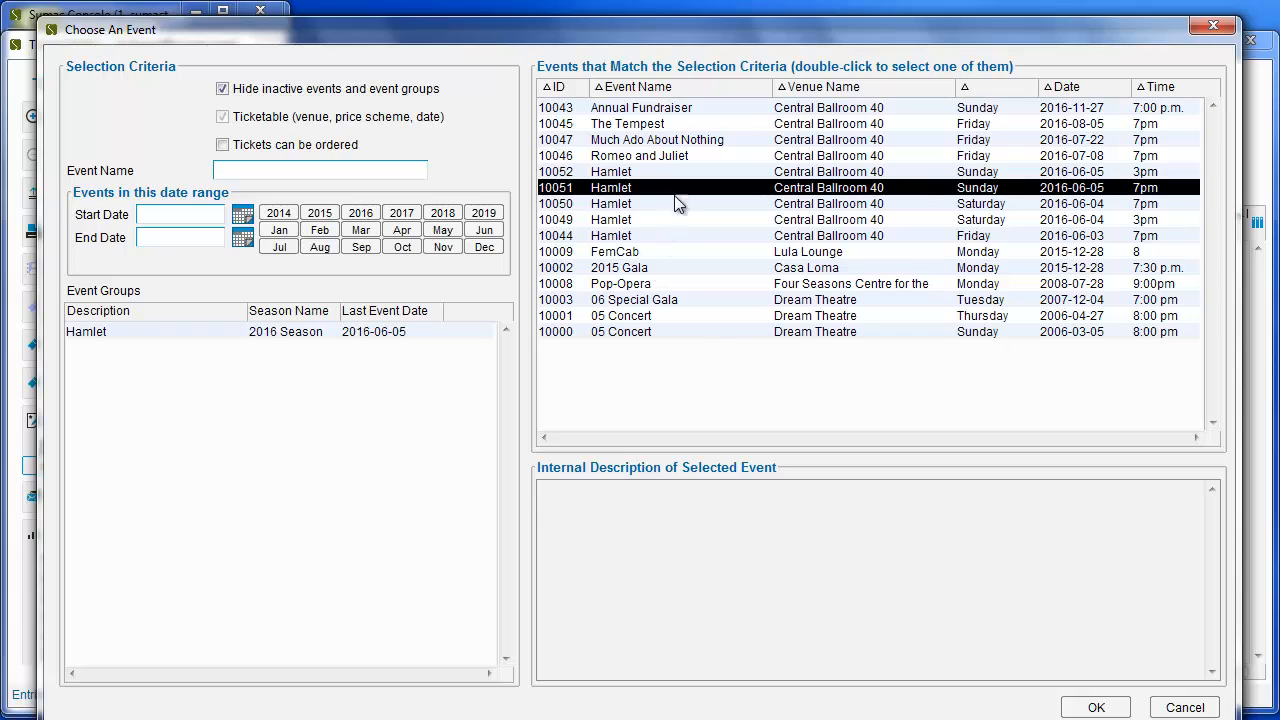
left_click(1096, 707)
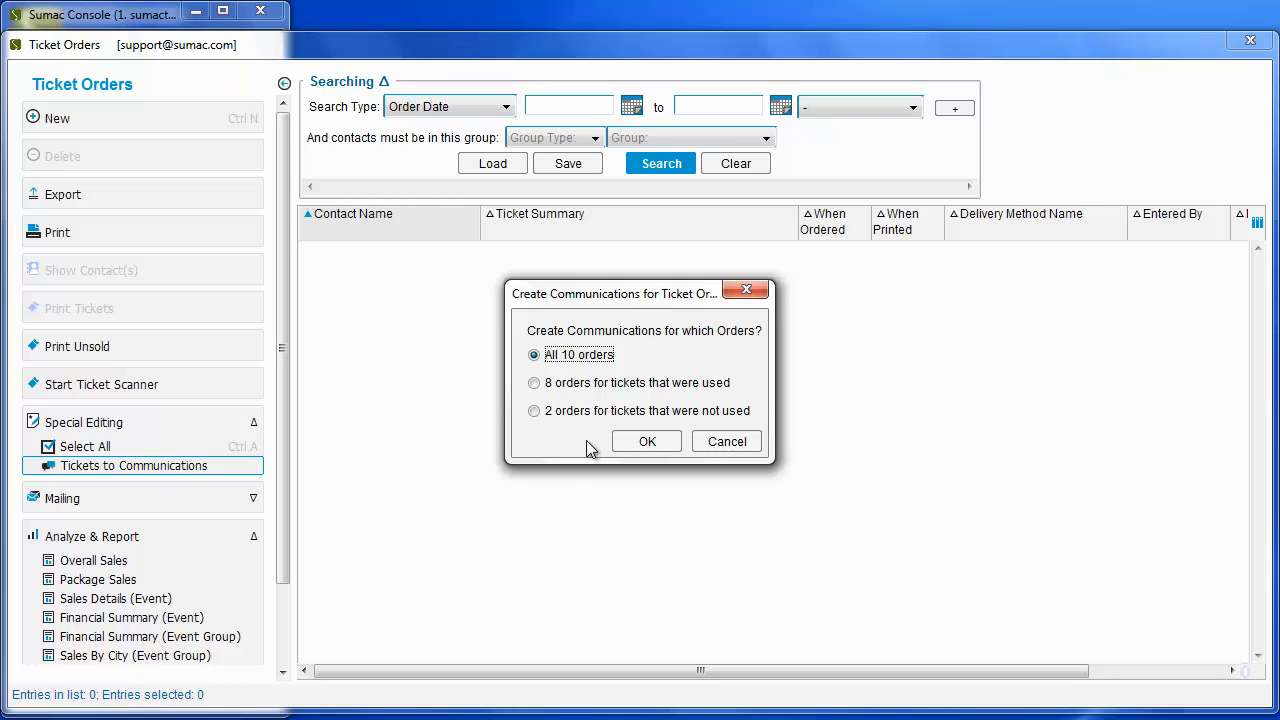
left_click(577, 387)
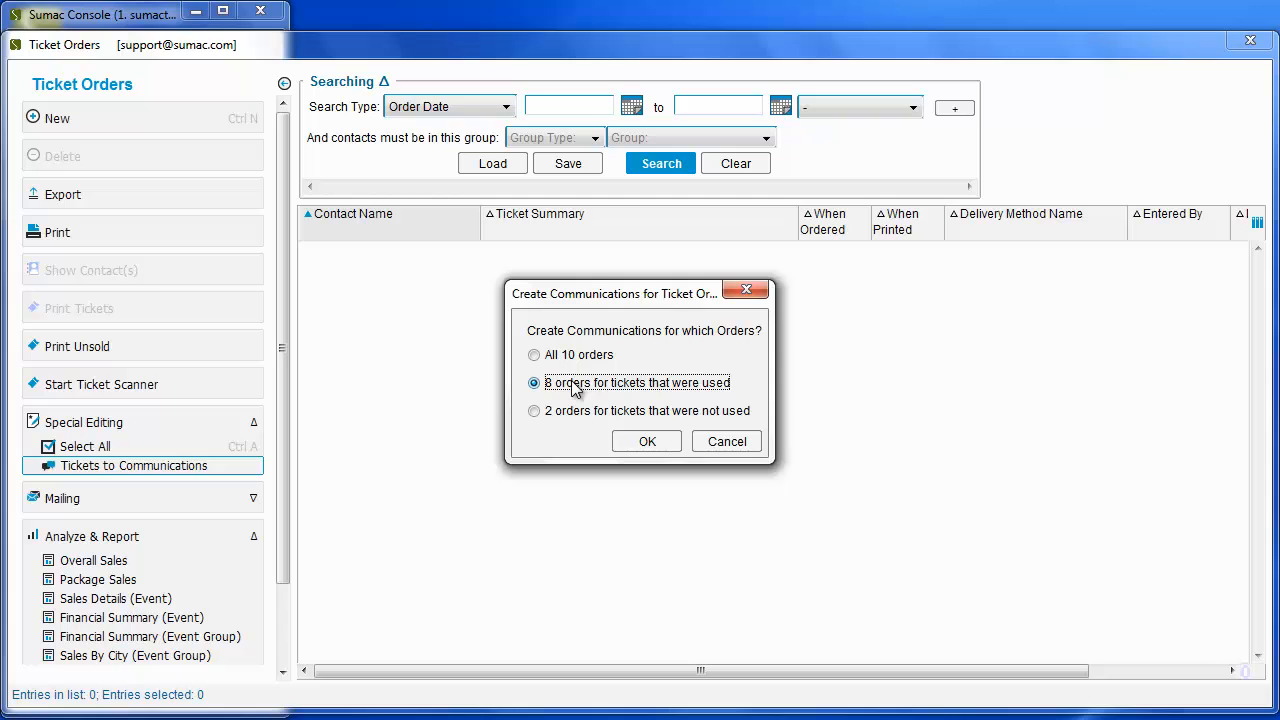
left_click(675, 441)
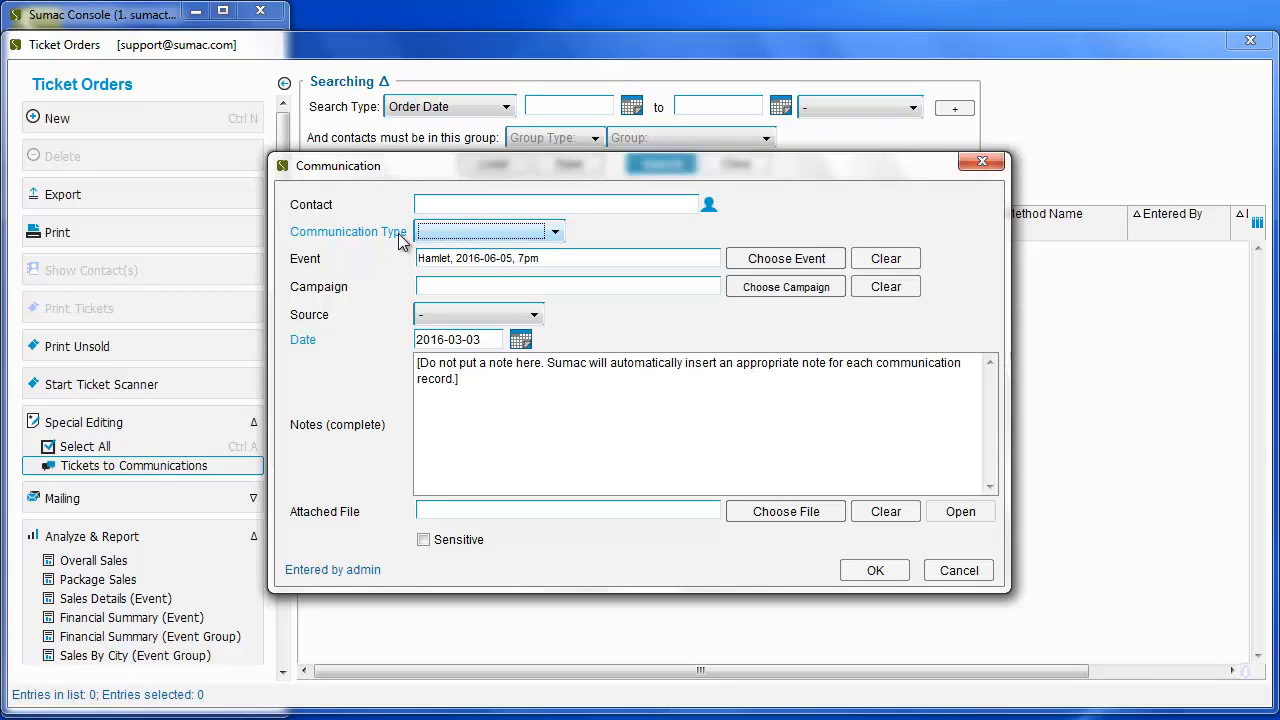
Step: Set the communication type to Attended Event and create the communication records
left_click(555, 233)
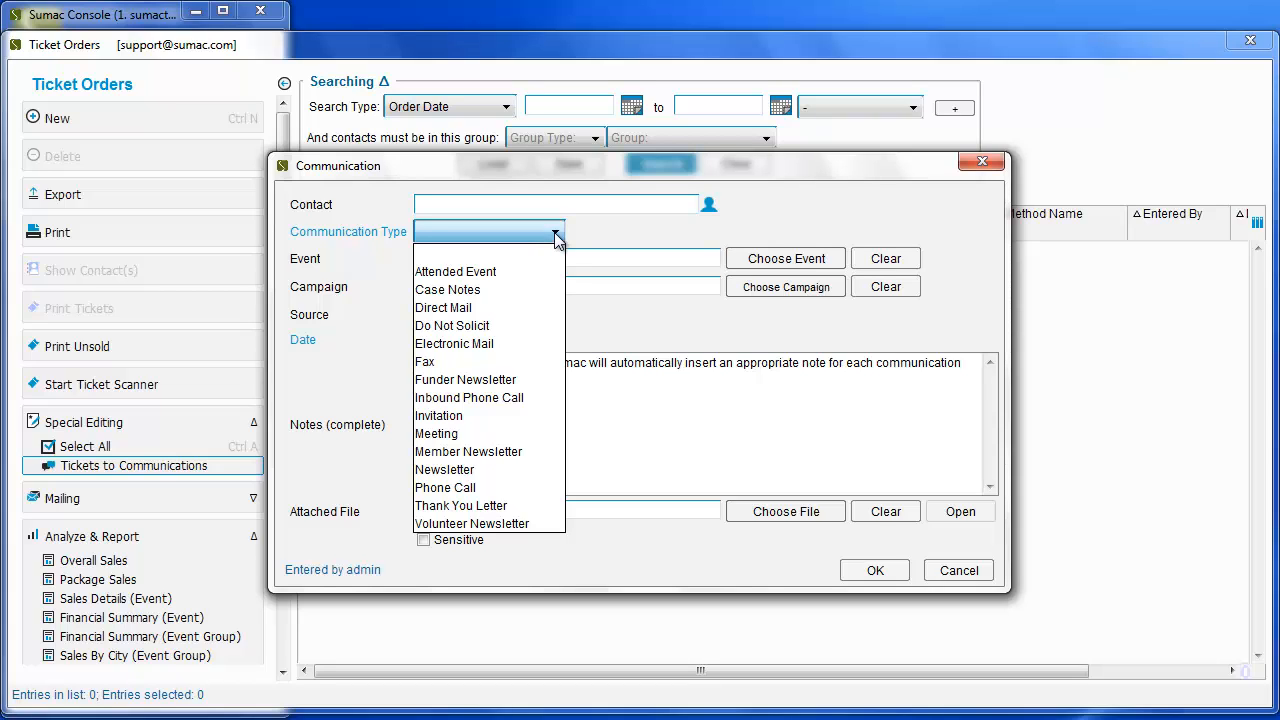
left_click(548, 274)
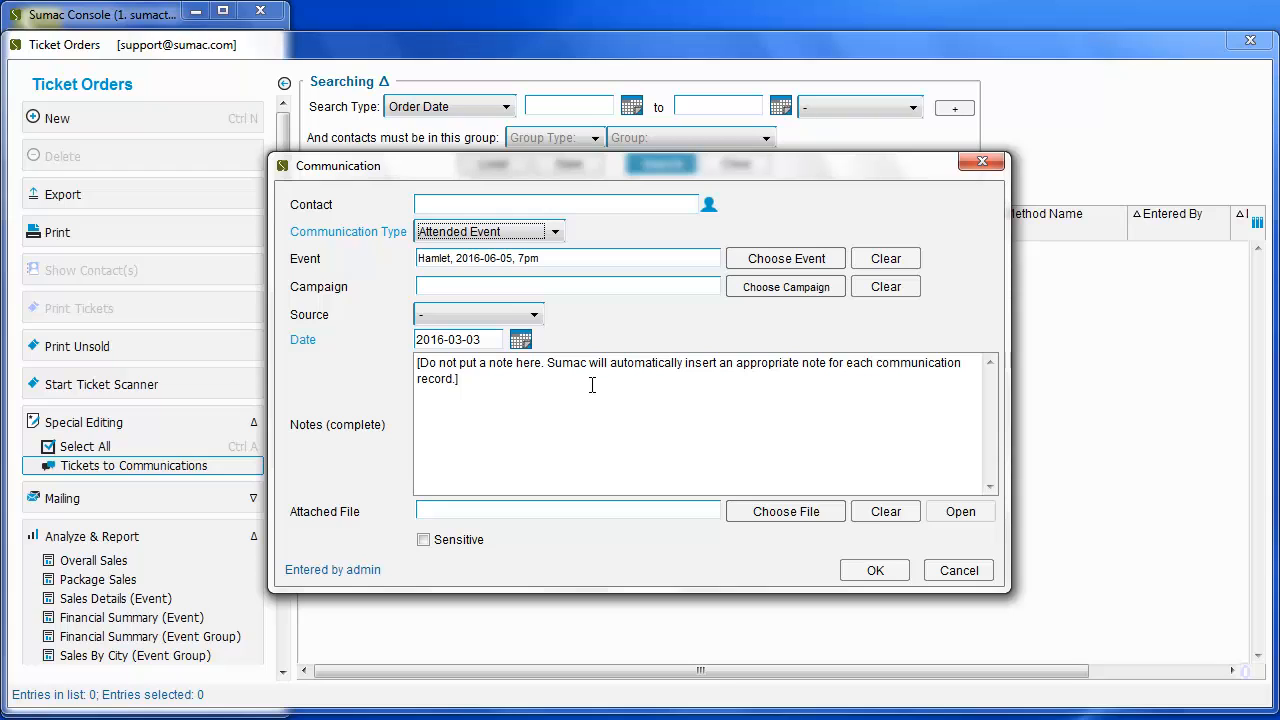
left_click(877, 569)
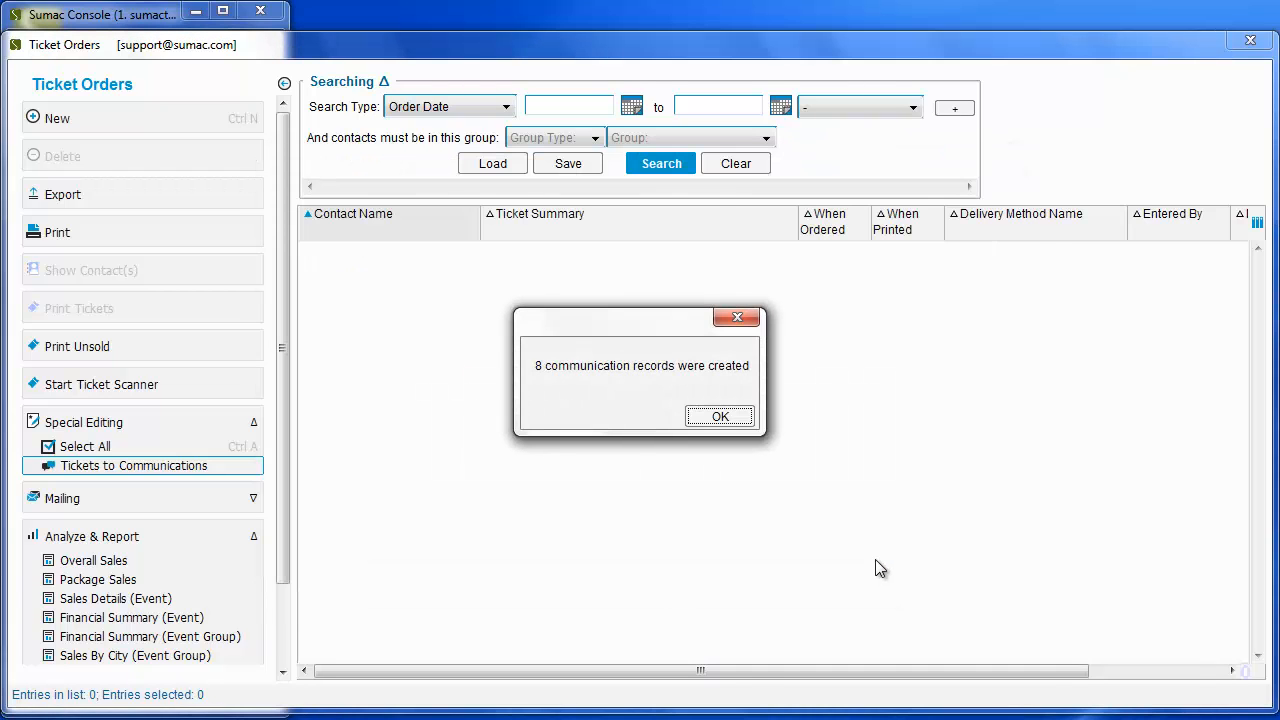